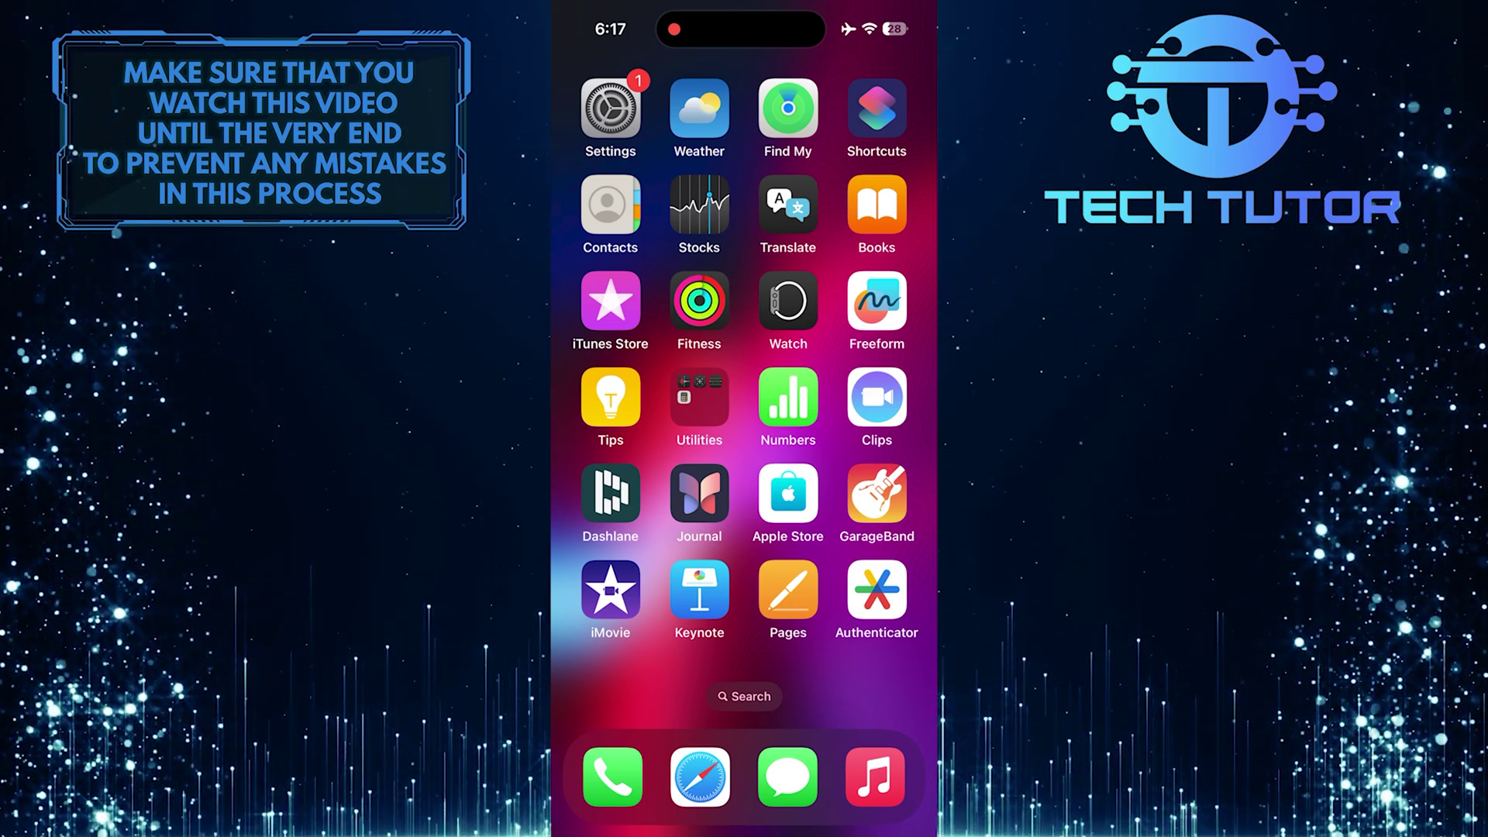
Open the Settings app and go to the Apps list of installed apps.
left_click(610, 110)
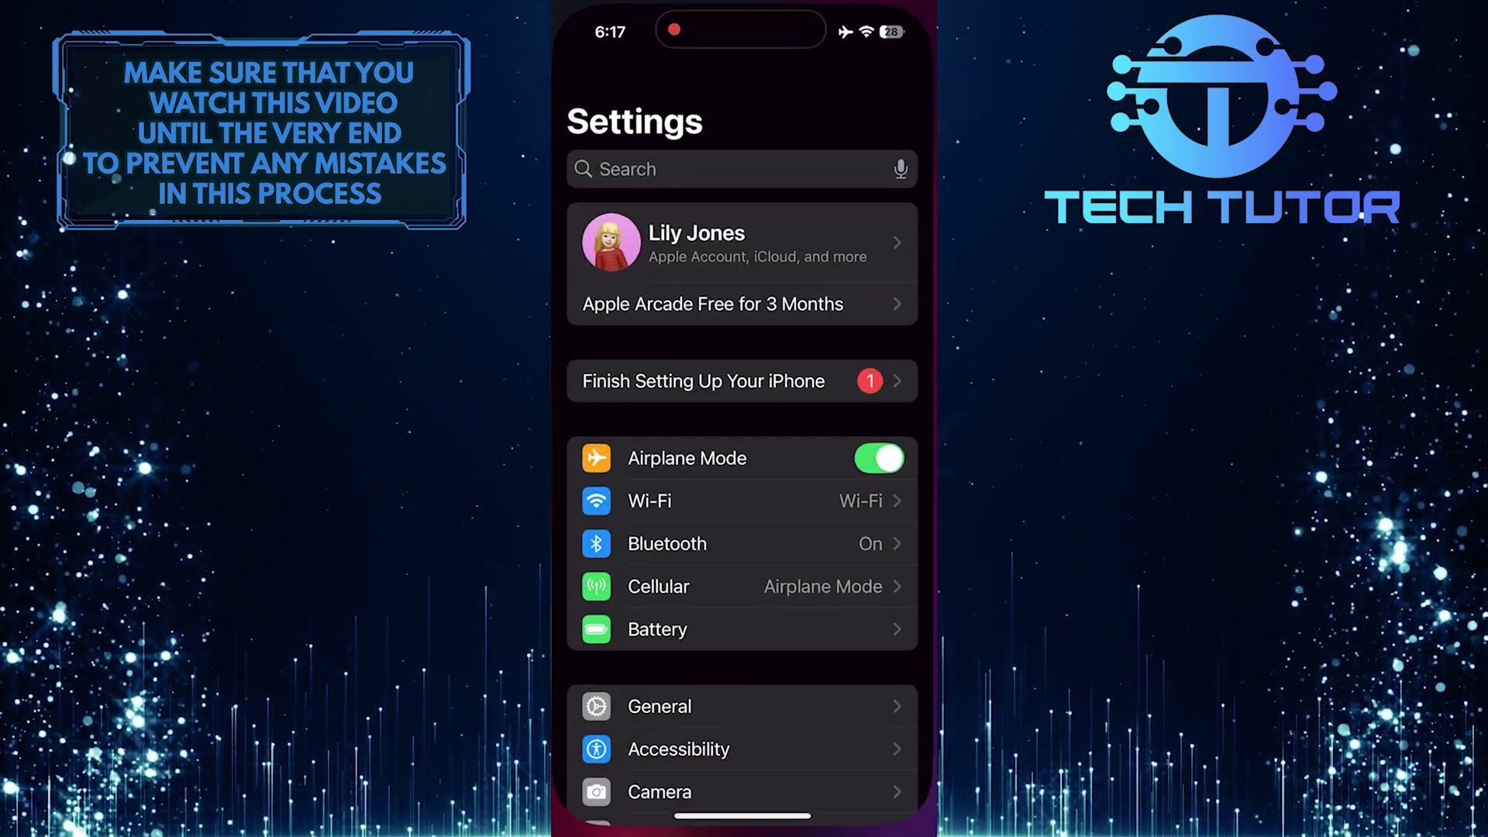
scroll(744, 465, "down", 10)
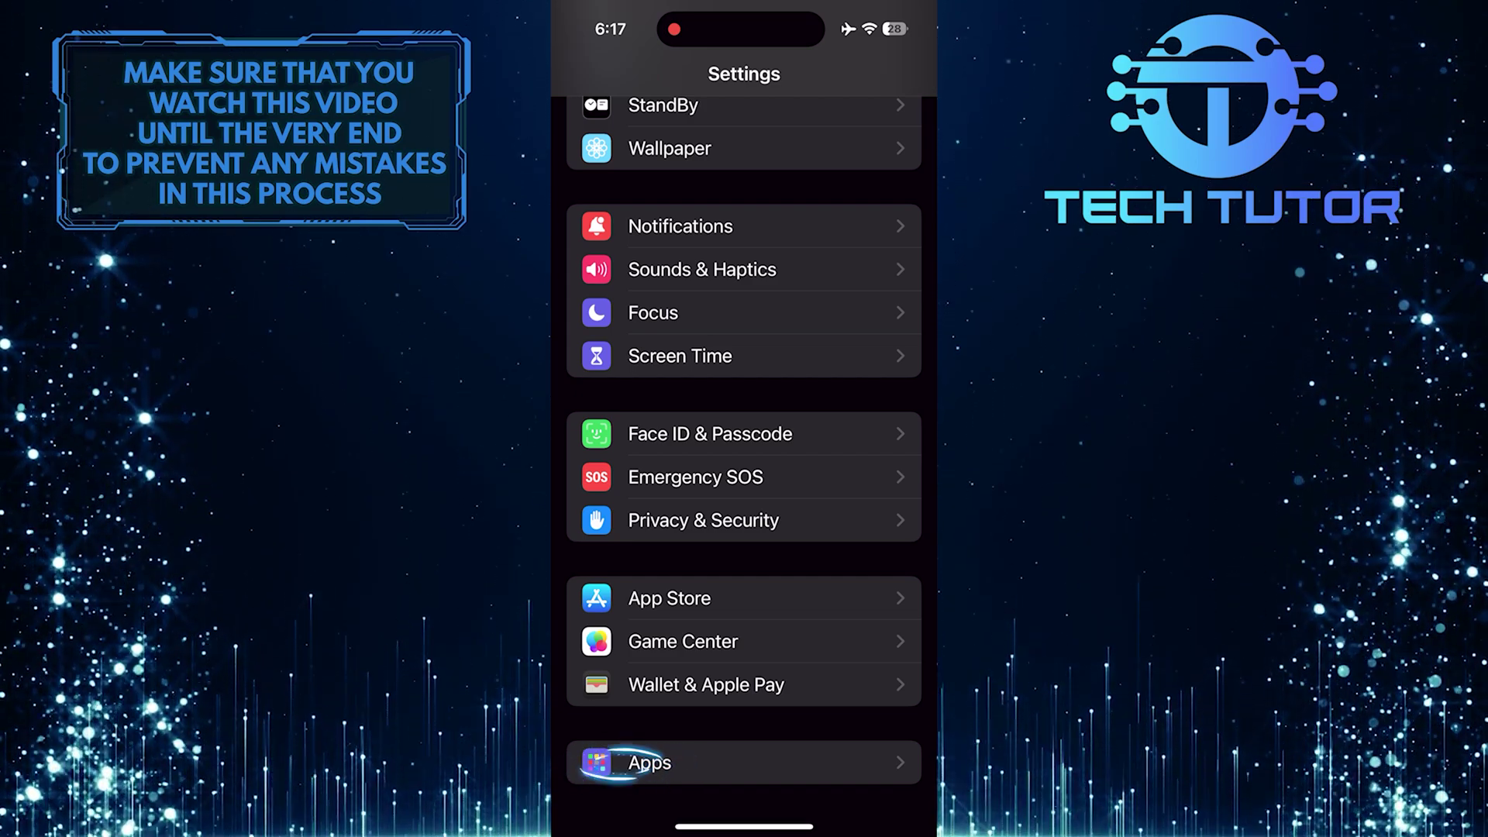
left_click(745, 764)
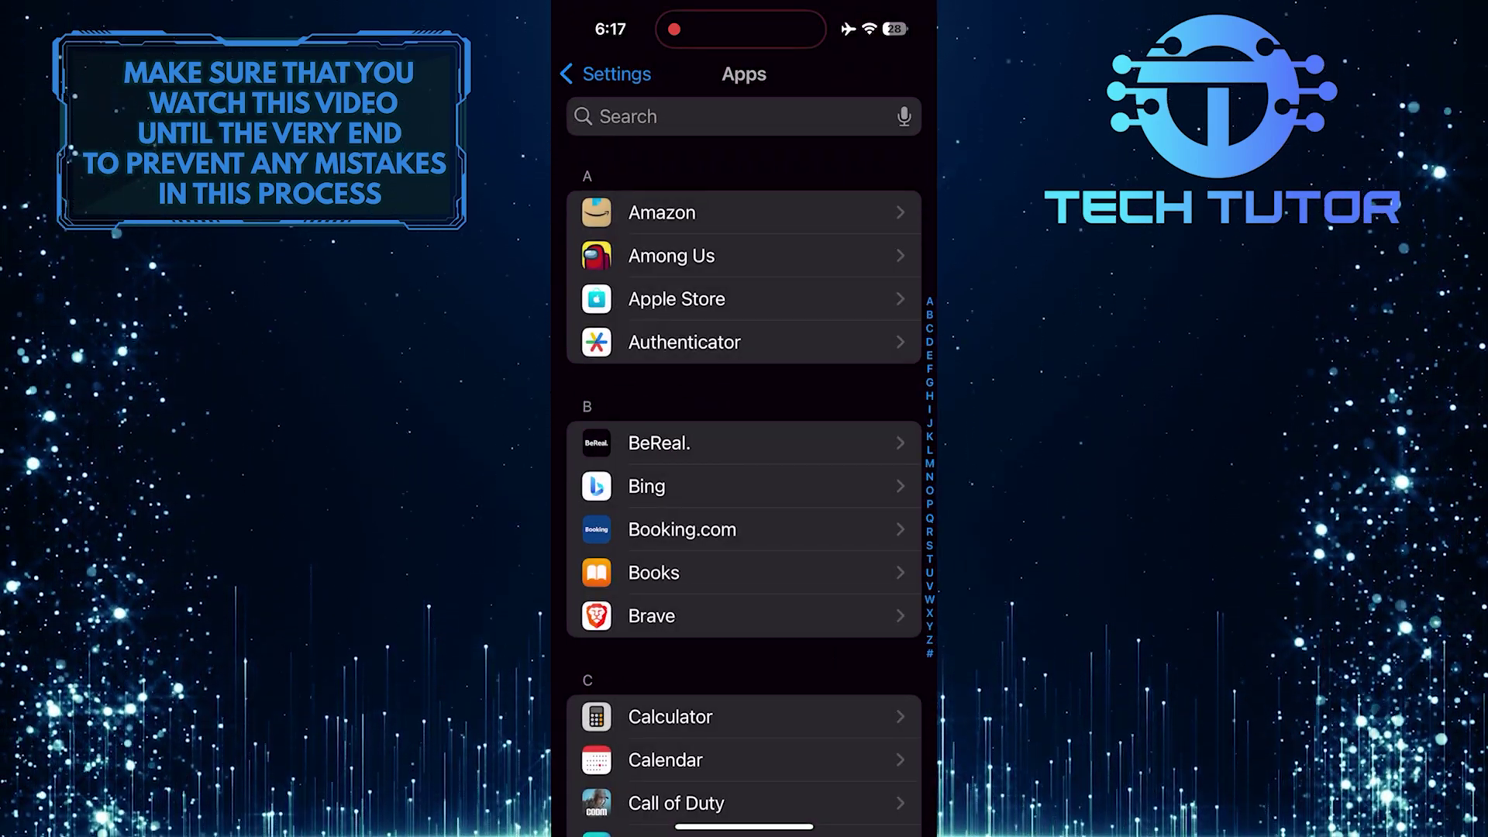
Search the Apps list for "phone" and open the Phone app's settings.
left_click(744, 117)
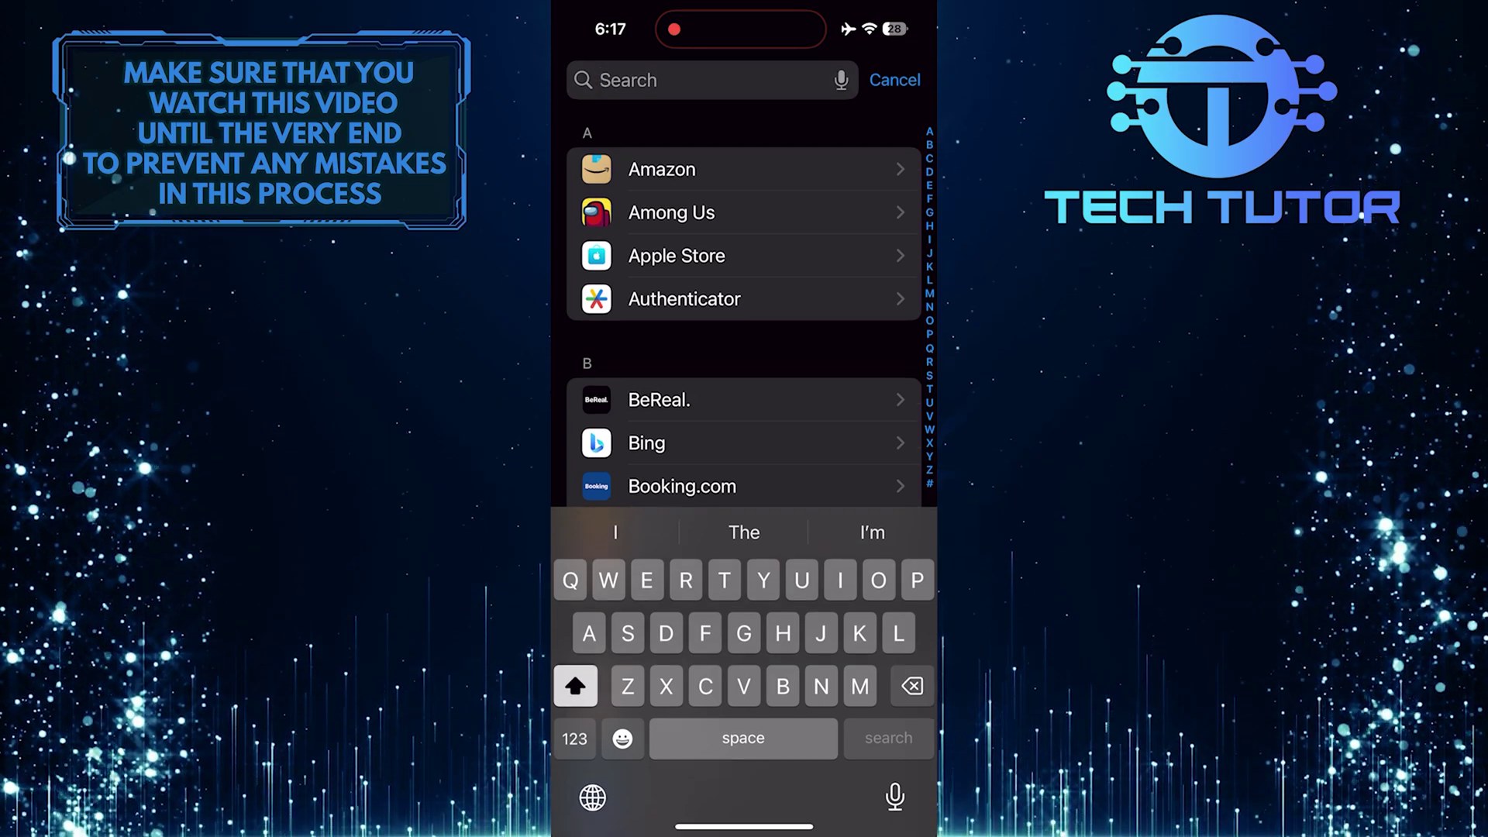
type("pho")
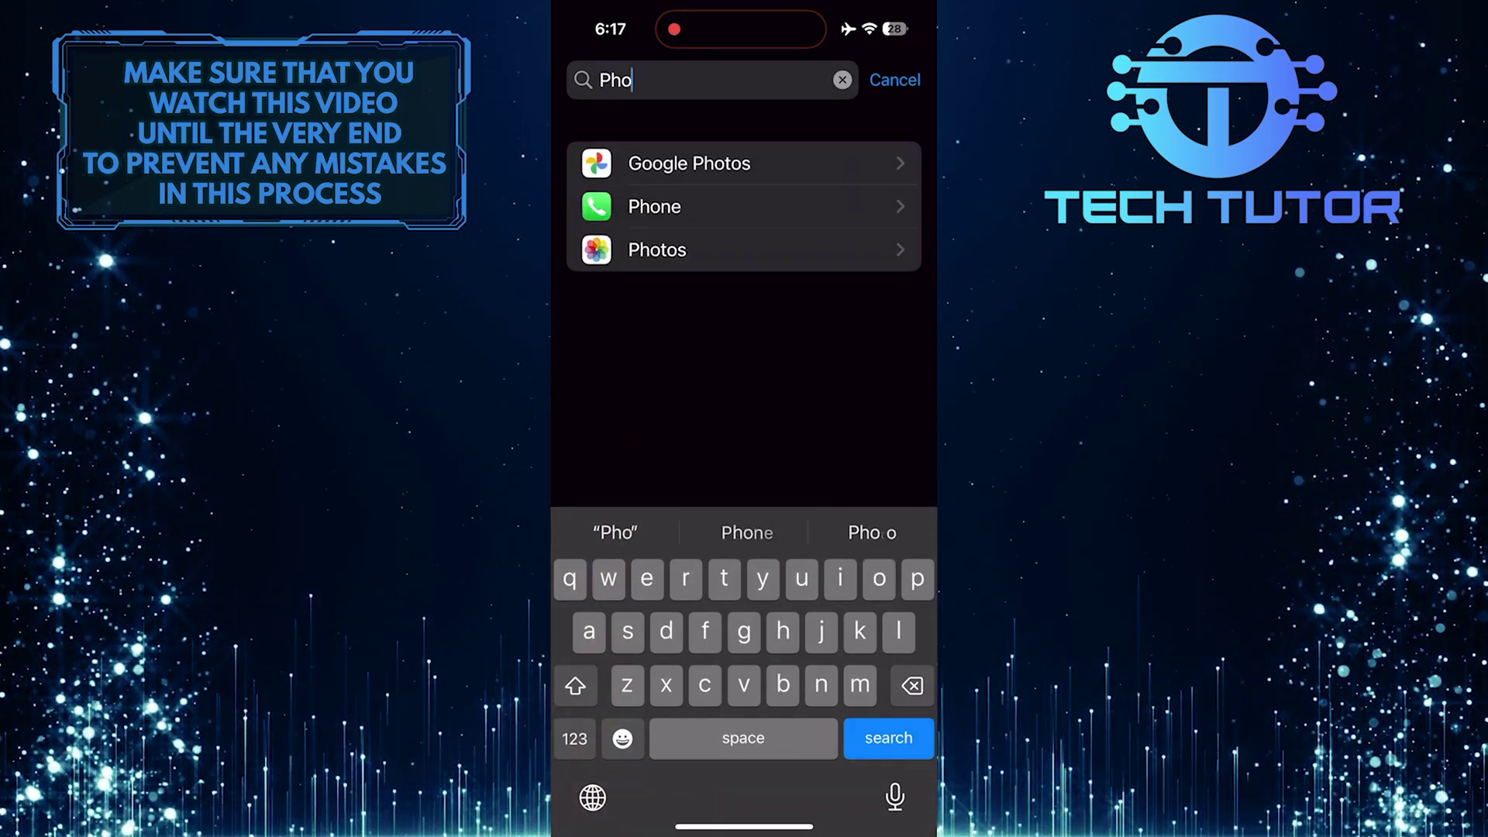
type("ne")
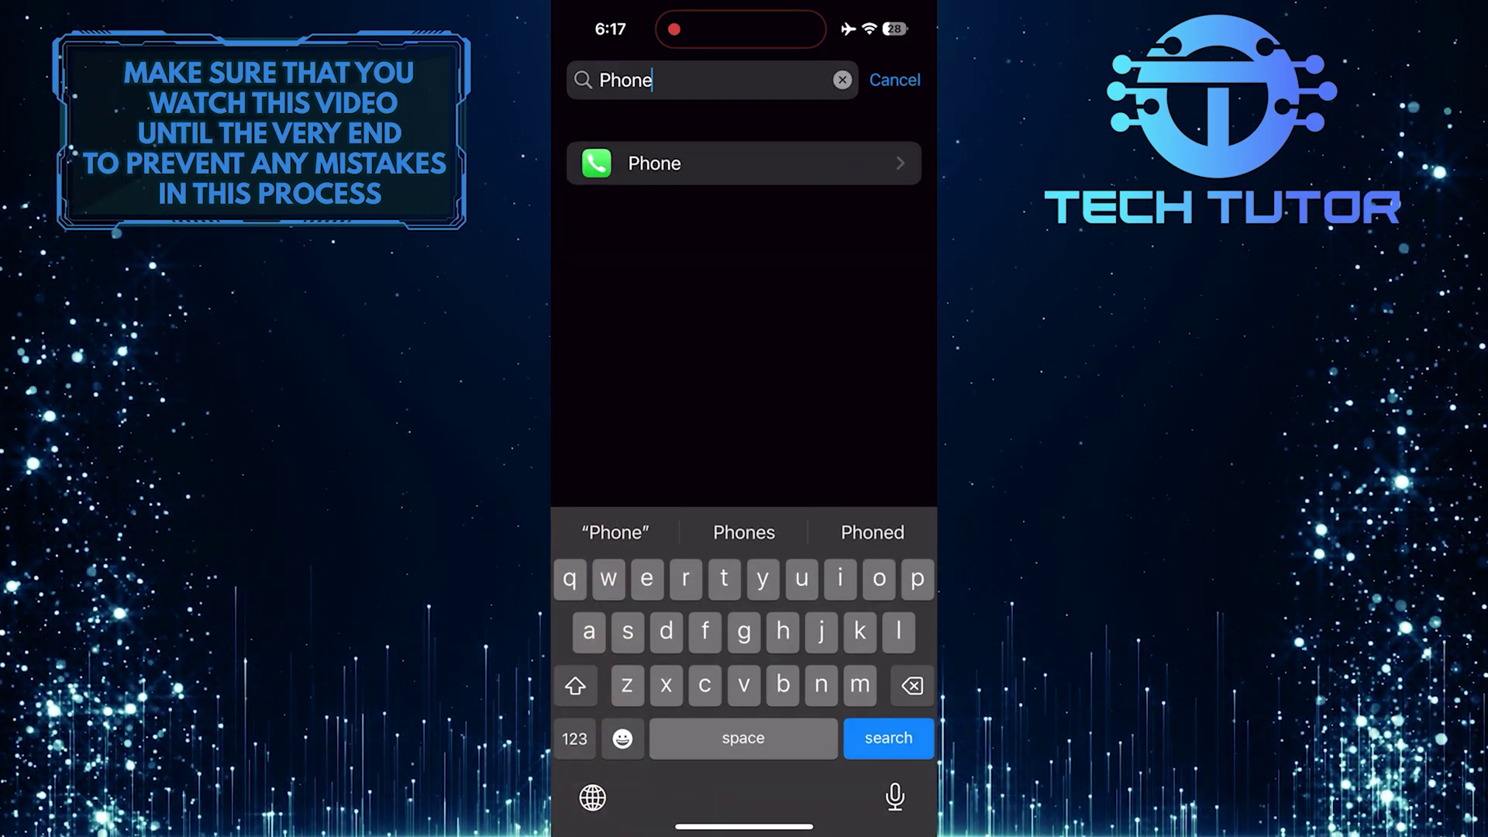
left_click(889, 738)
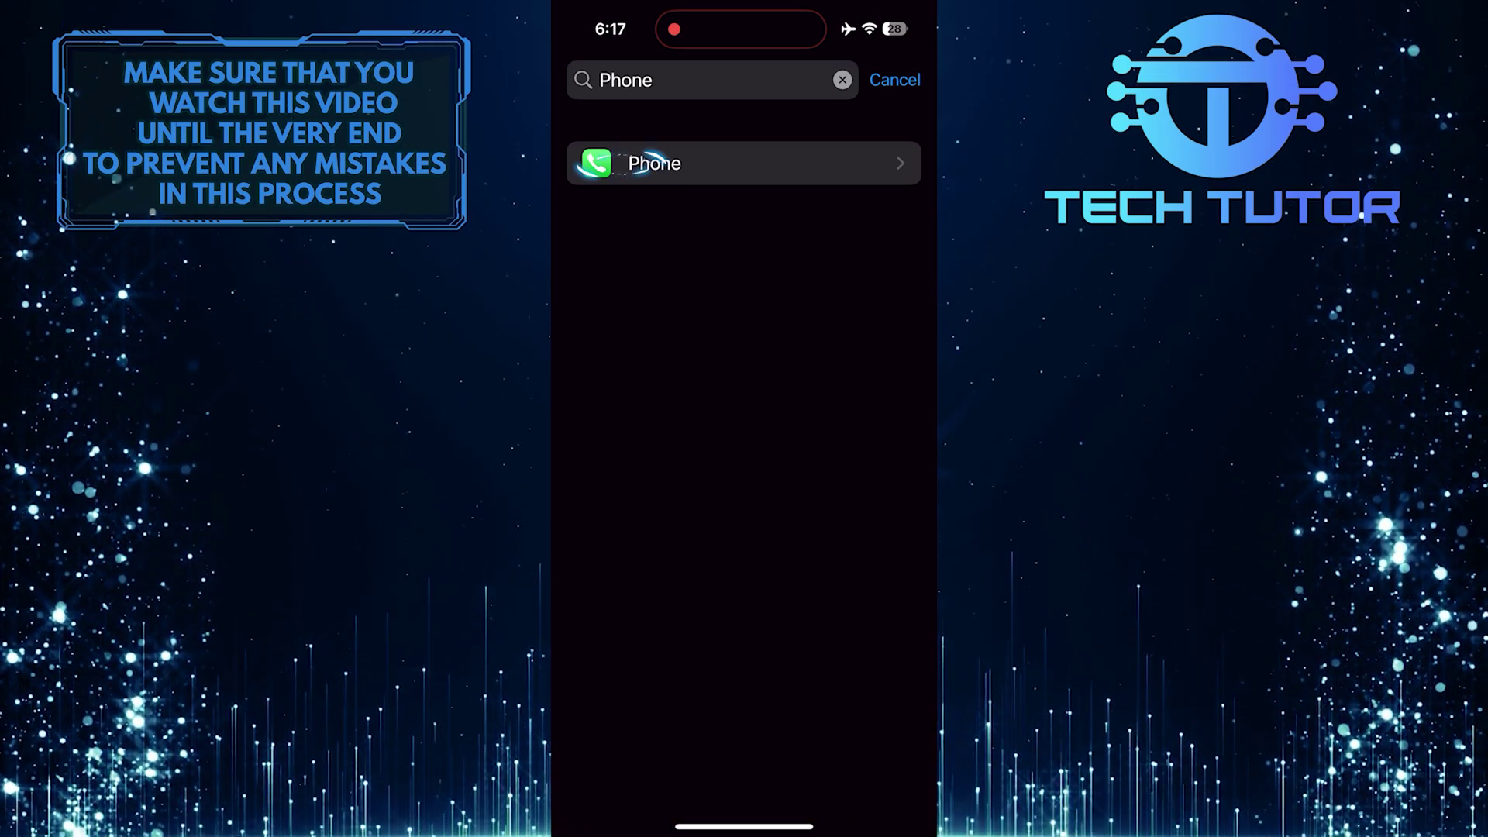
left_click(654, 163)
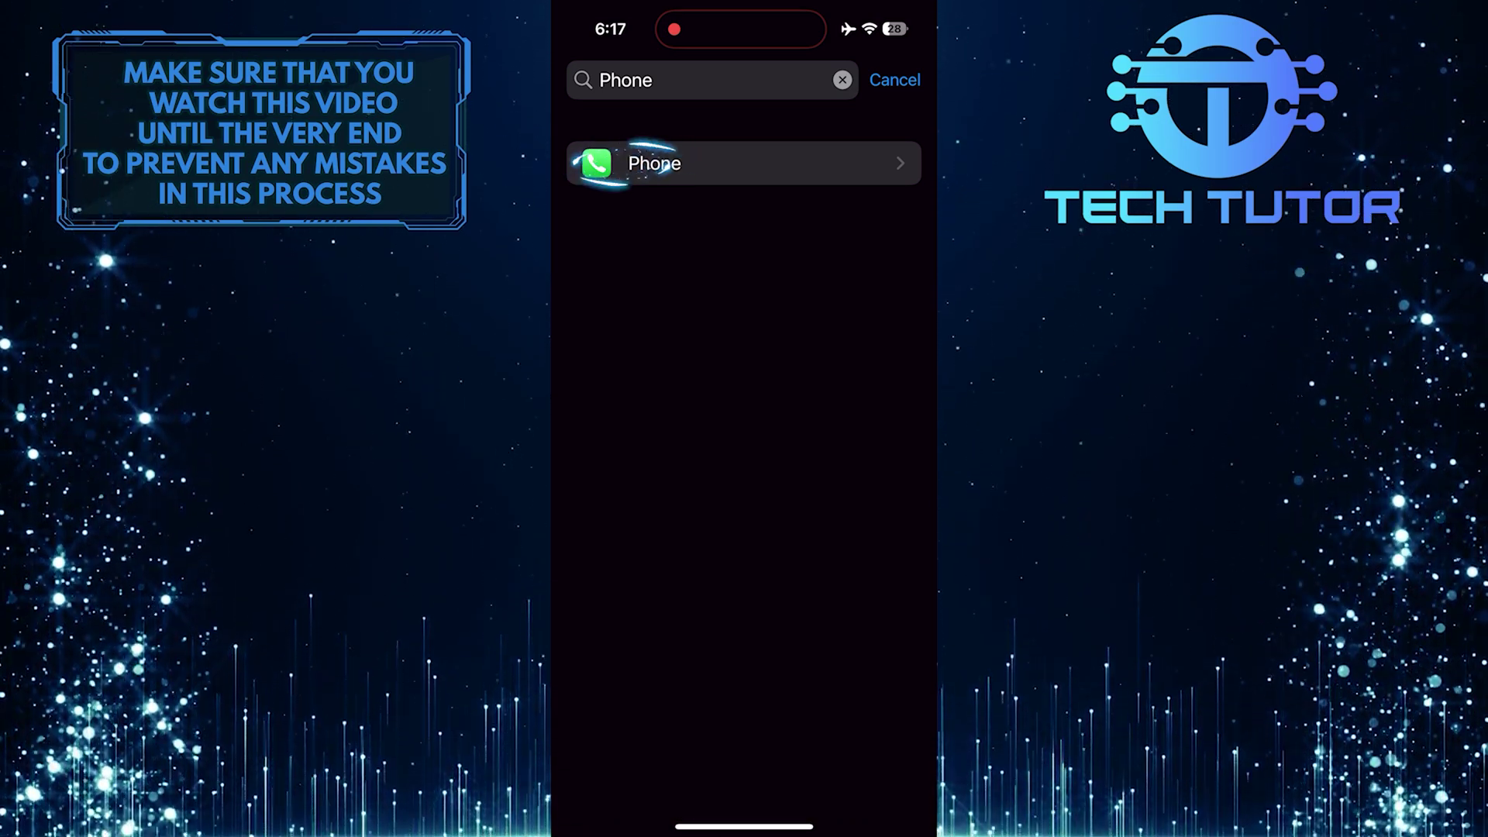
left_click(655, 163)
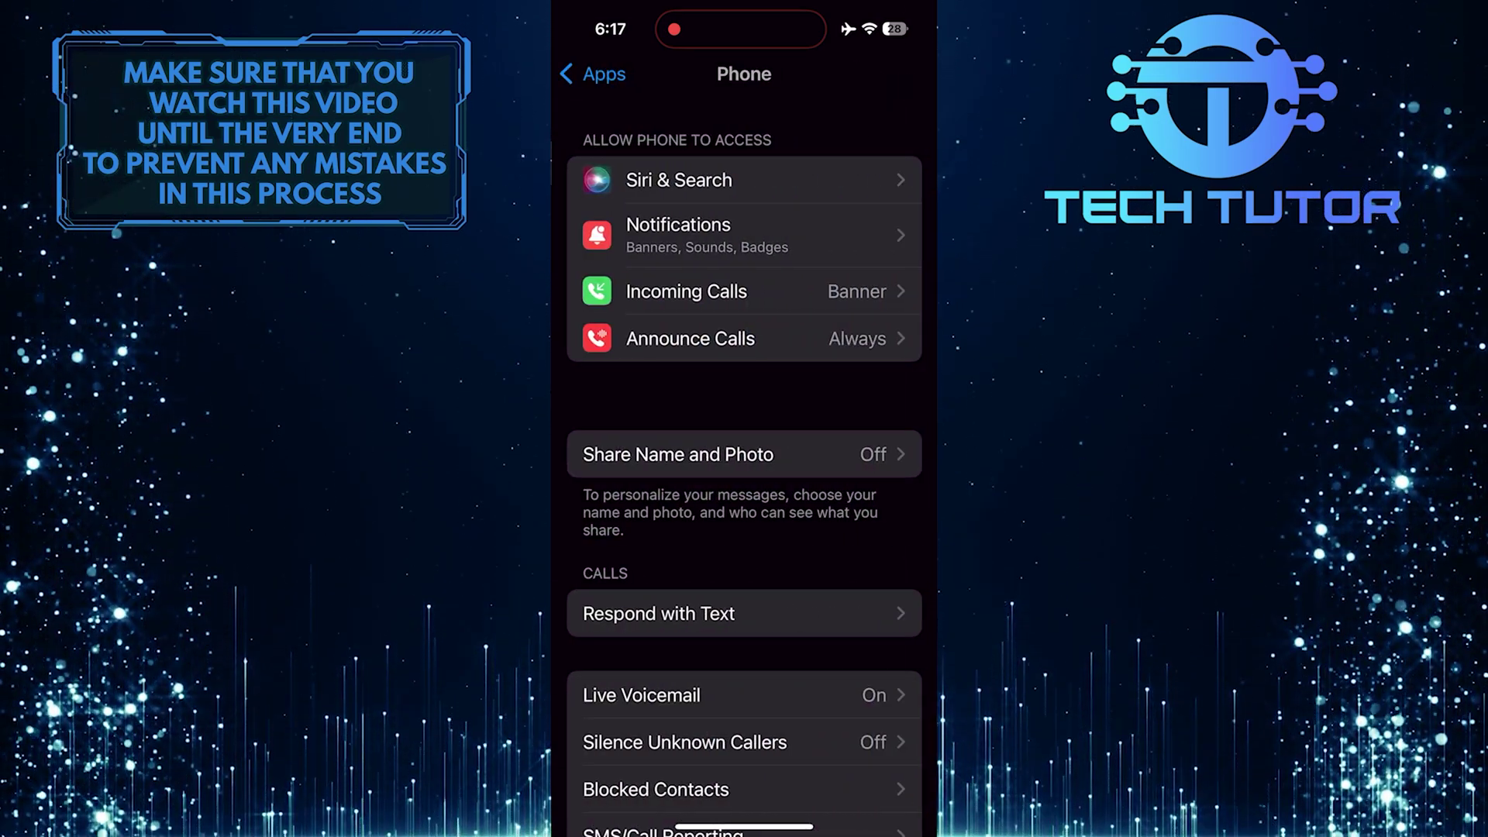
scroll(745, 523, "down", 2)
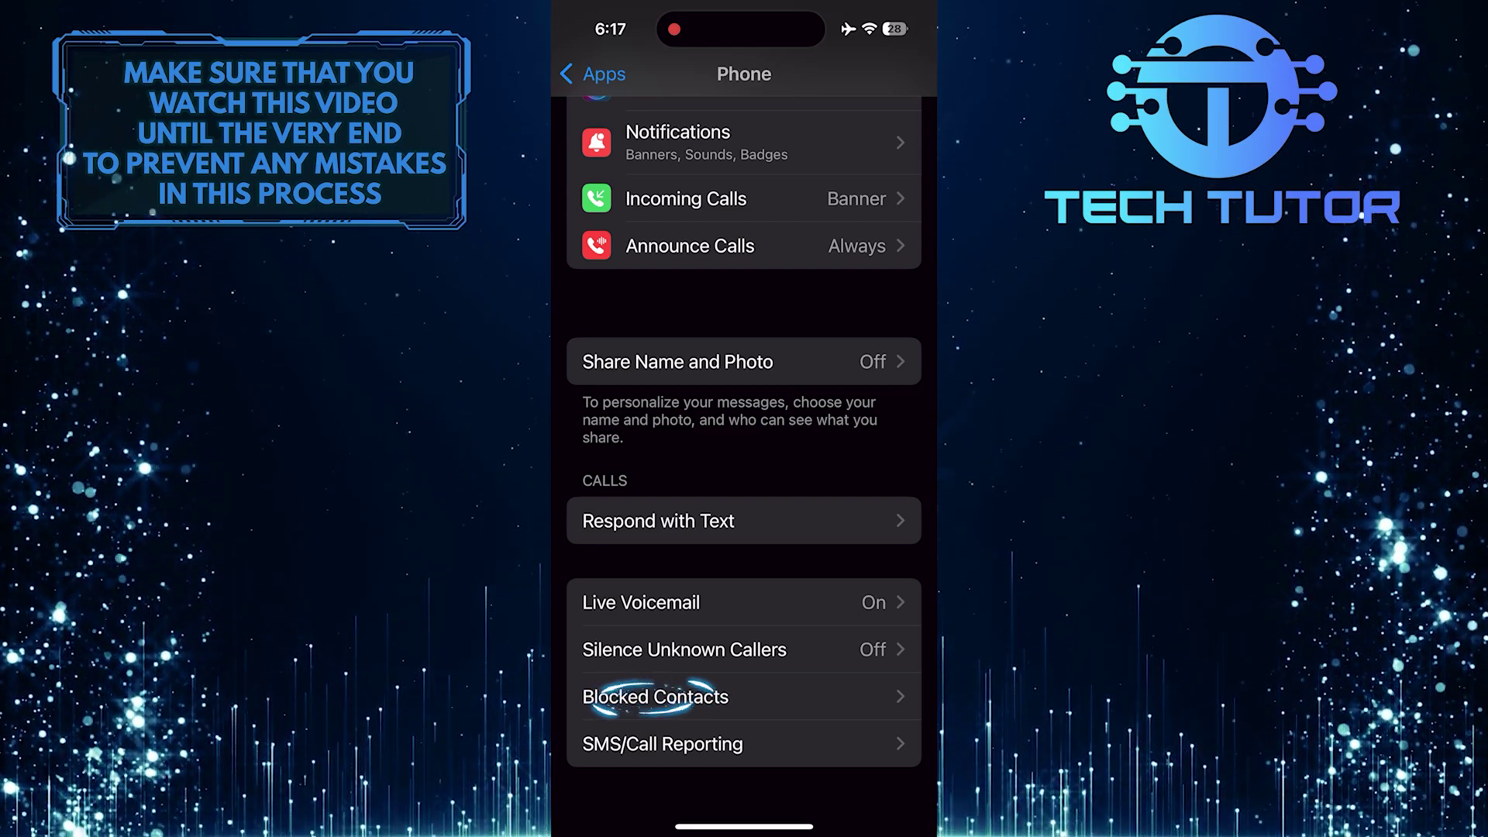
Open Blocked Contacts in Phone settings, showing "Example (mobile)" as blocked.
left_click(744, 697)
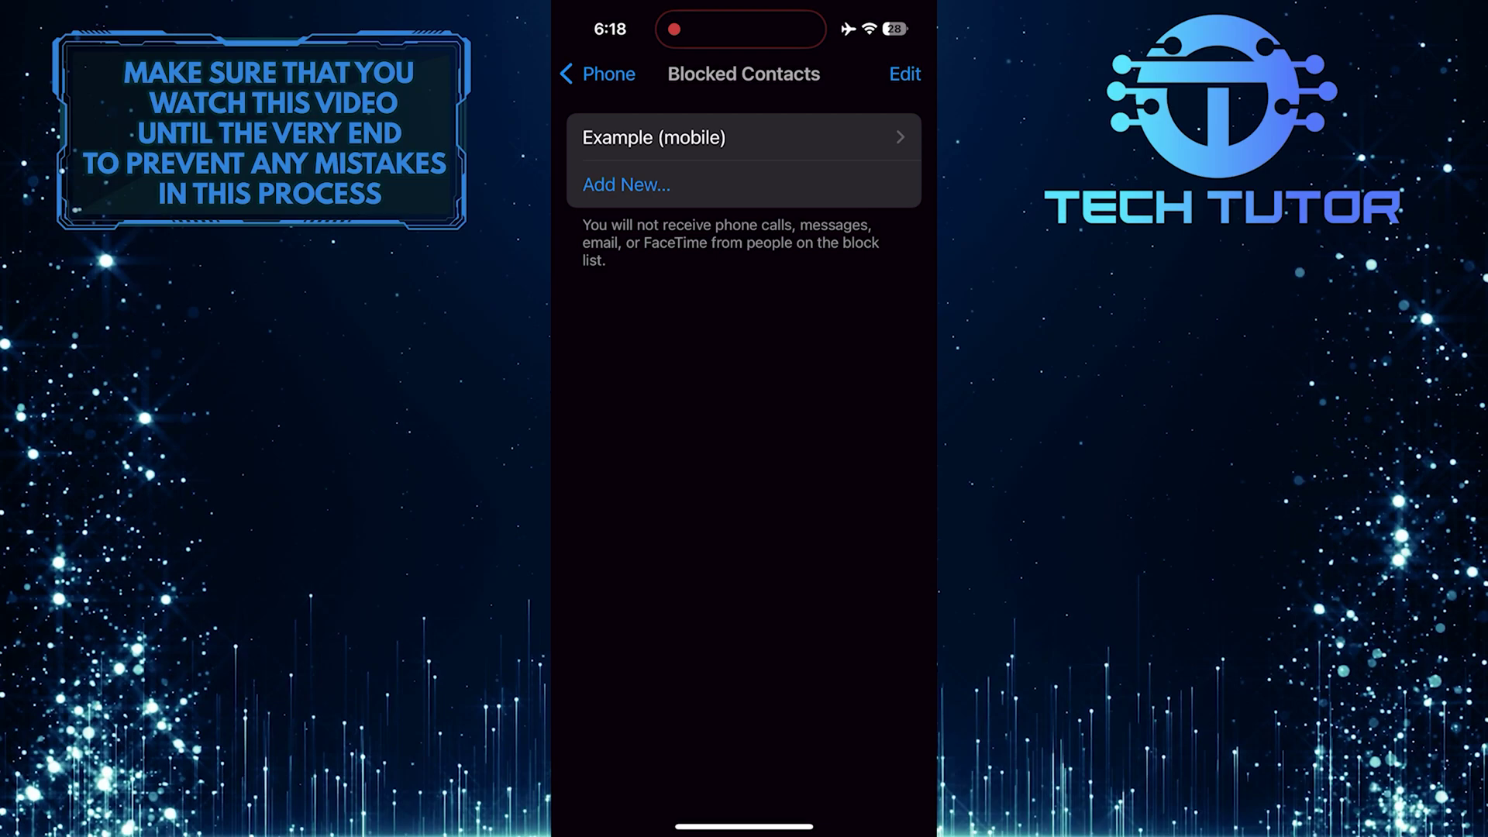
Unblock "Example (mobile)" from the Blocked Contacts list.
left_click_drag(815, 137, 651, 137)
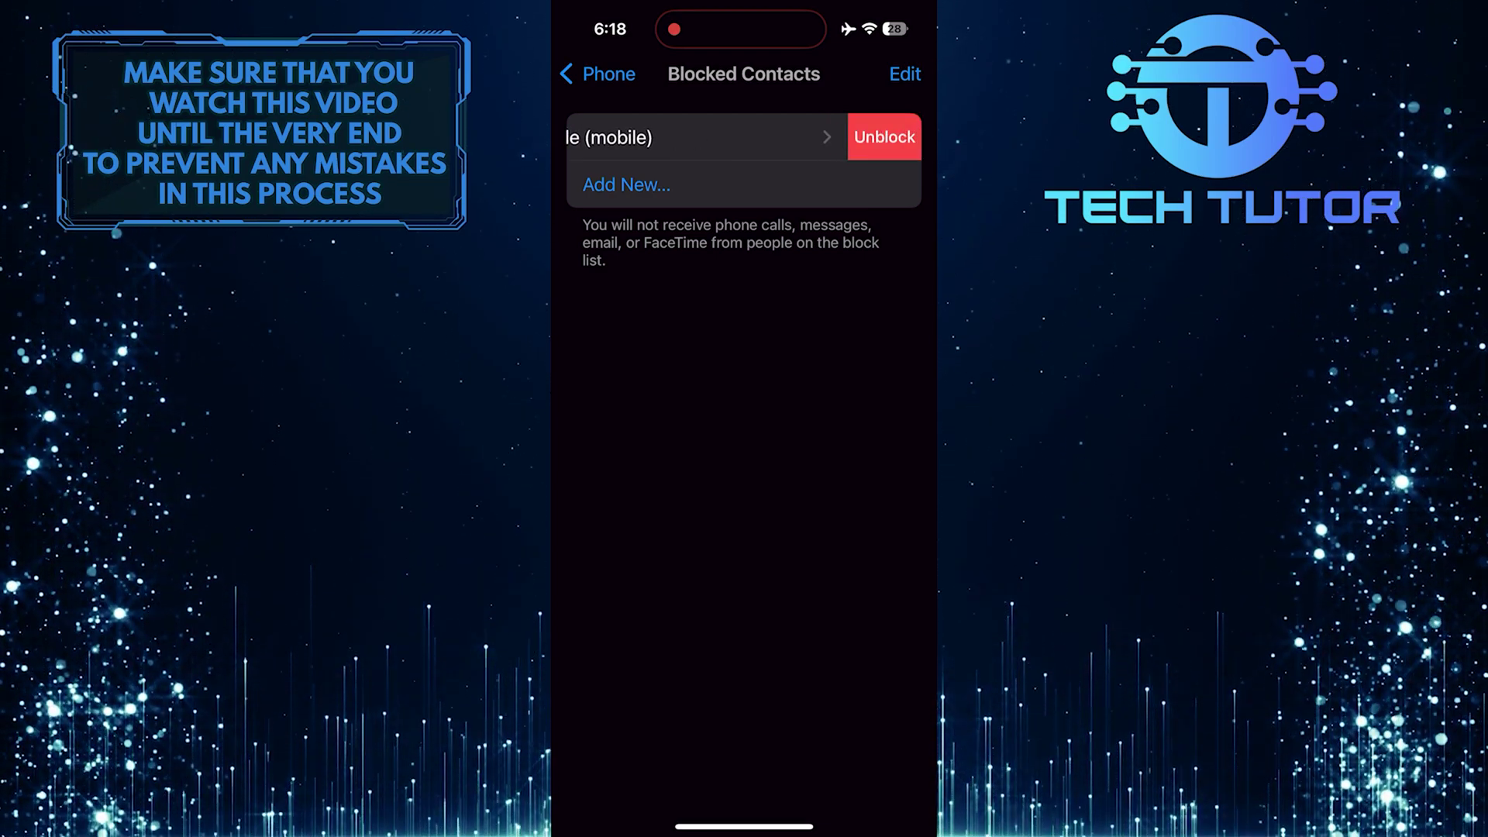
left_click(884, 137)
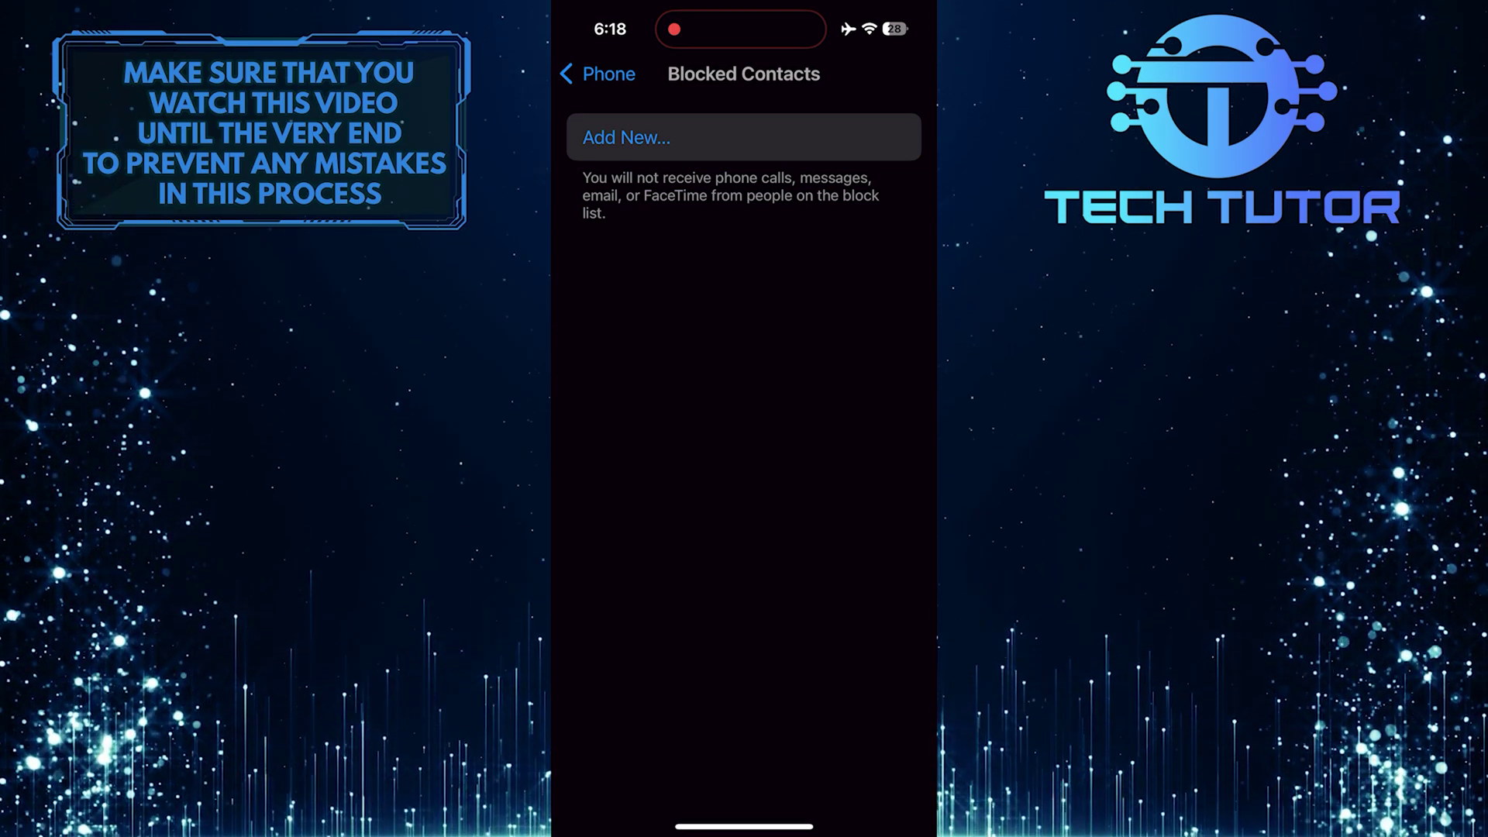
Open the Add Blocked Contact picker listing contacts Example and Test.
left_click(626, 137)
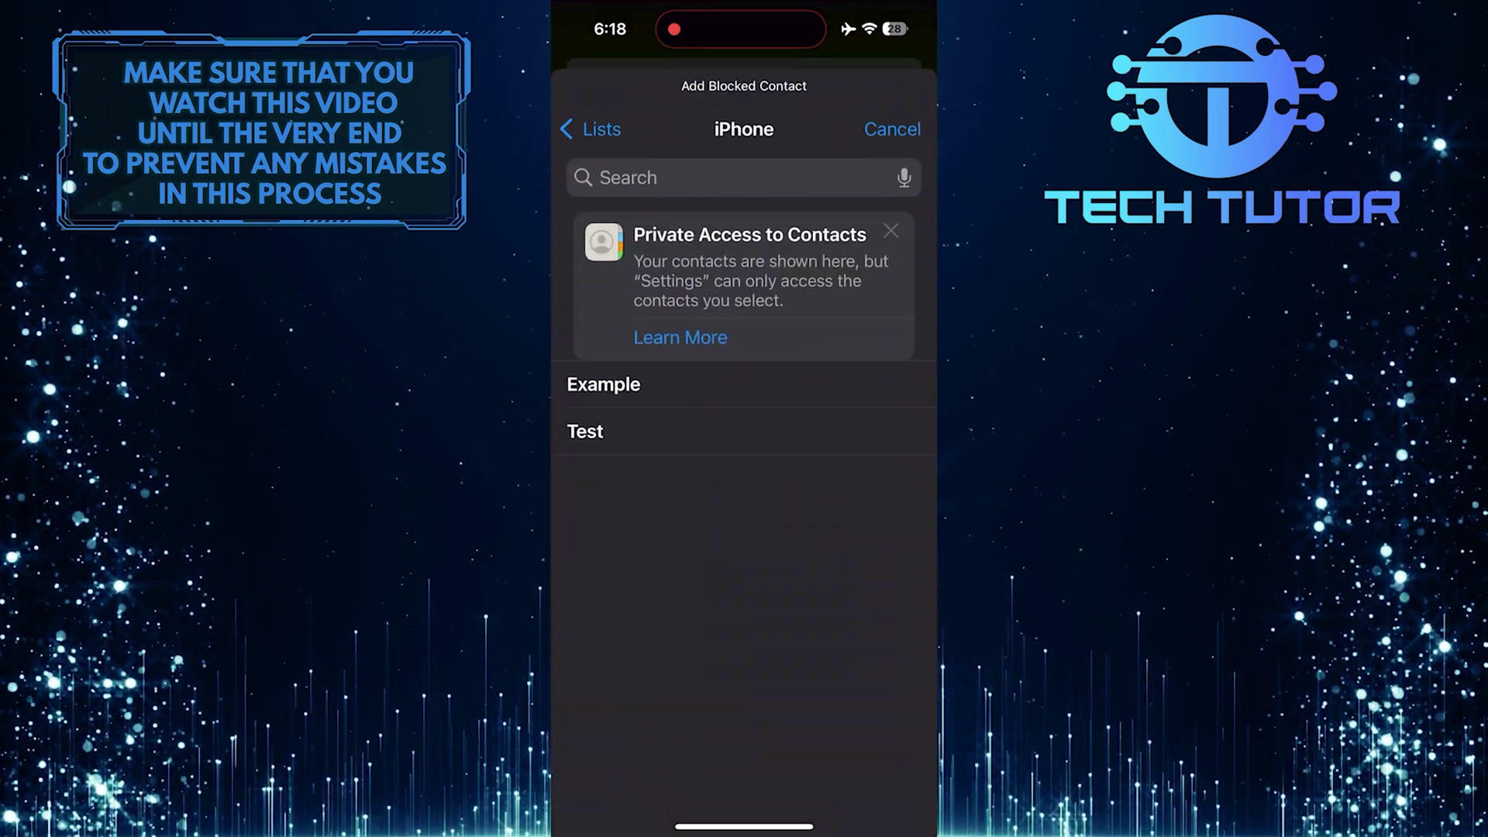